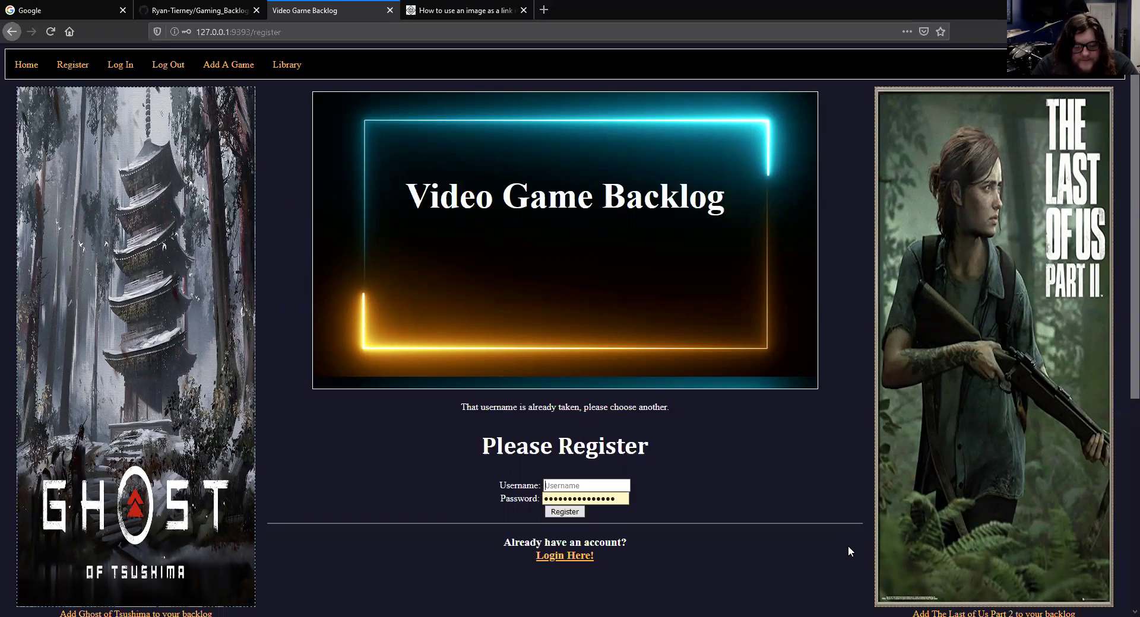
# Register the account fakeuser4 with a password, decline Firefox's password update, and open the backlog library
pyautogui.write('f')
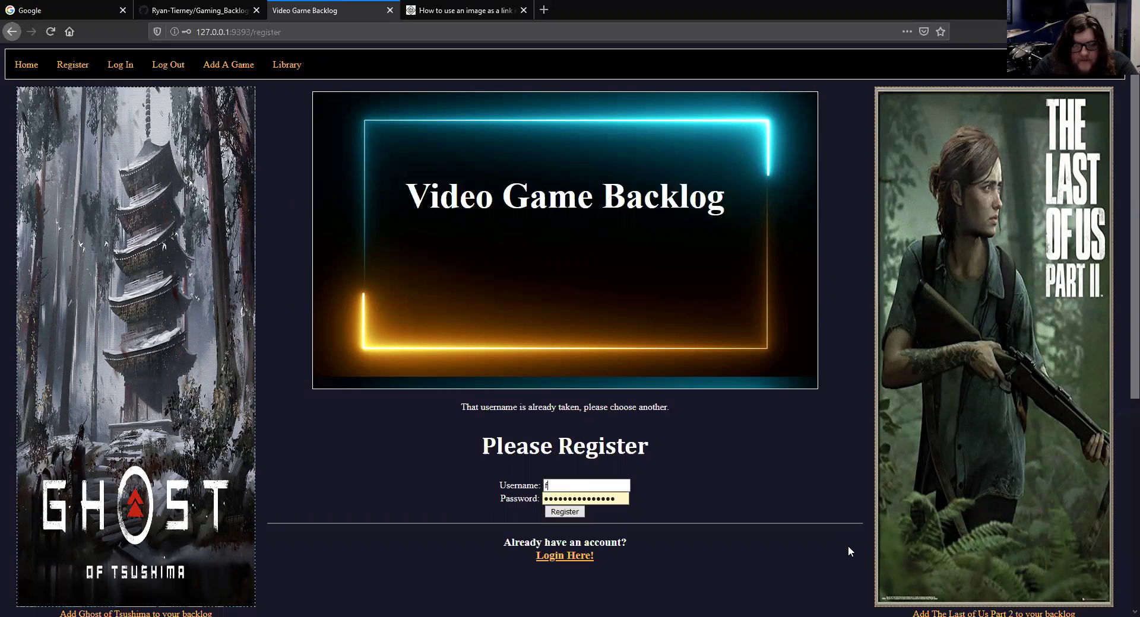
pyautogui.write('akeuser4')
pyautogui.press('Tab')
pyautogui.write('123')
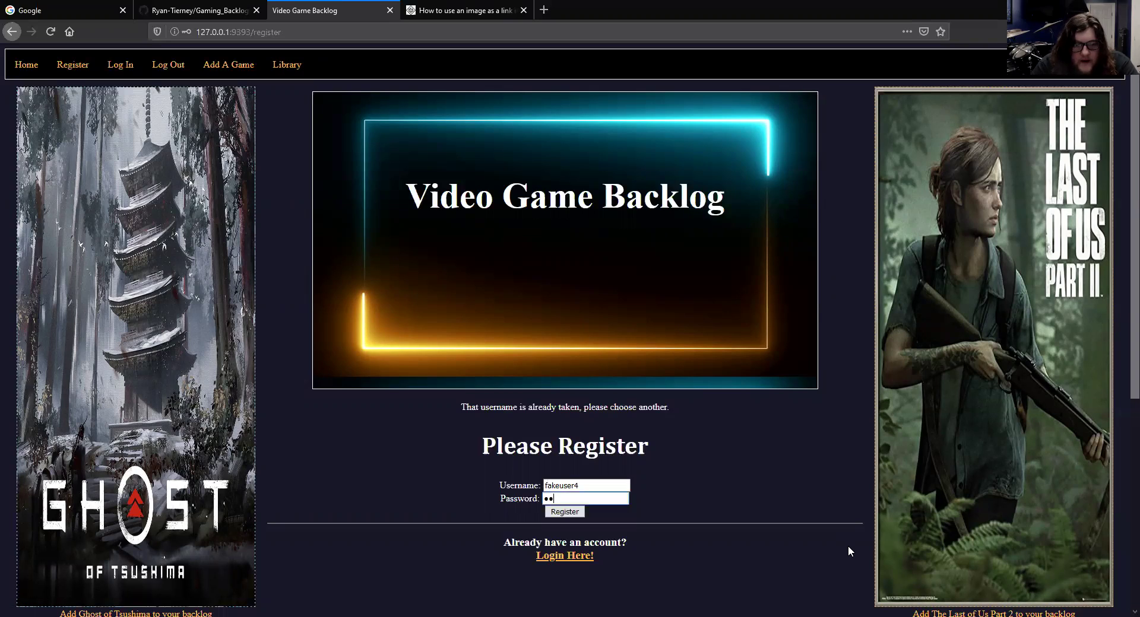
pyautogui.write('456789')
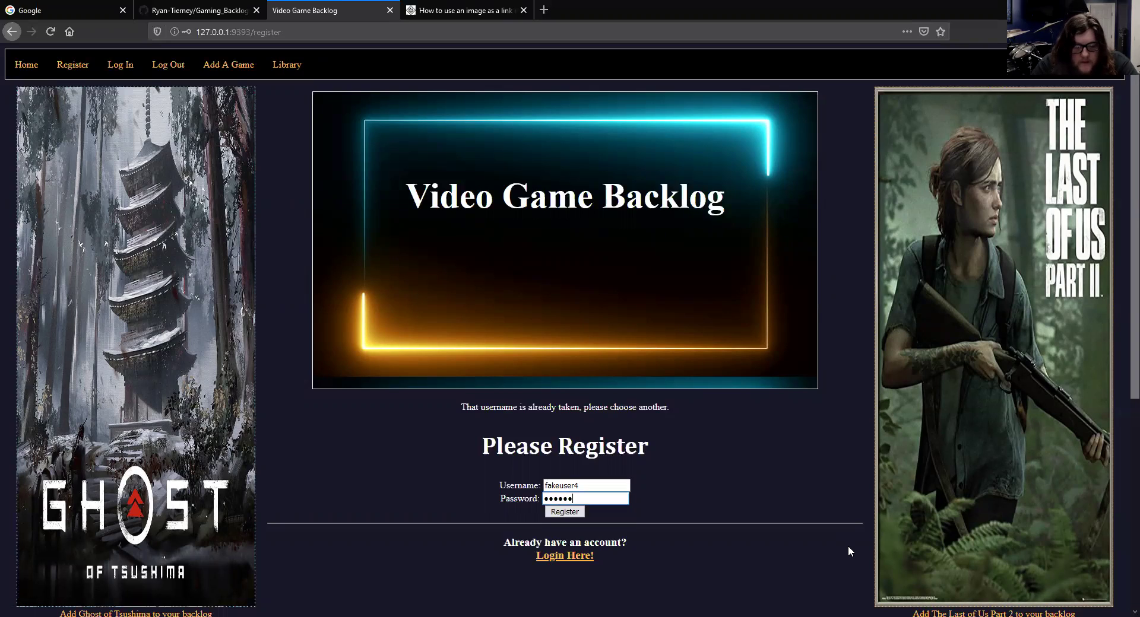
pyautogui.press('Return')
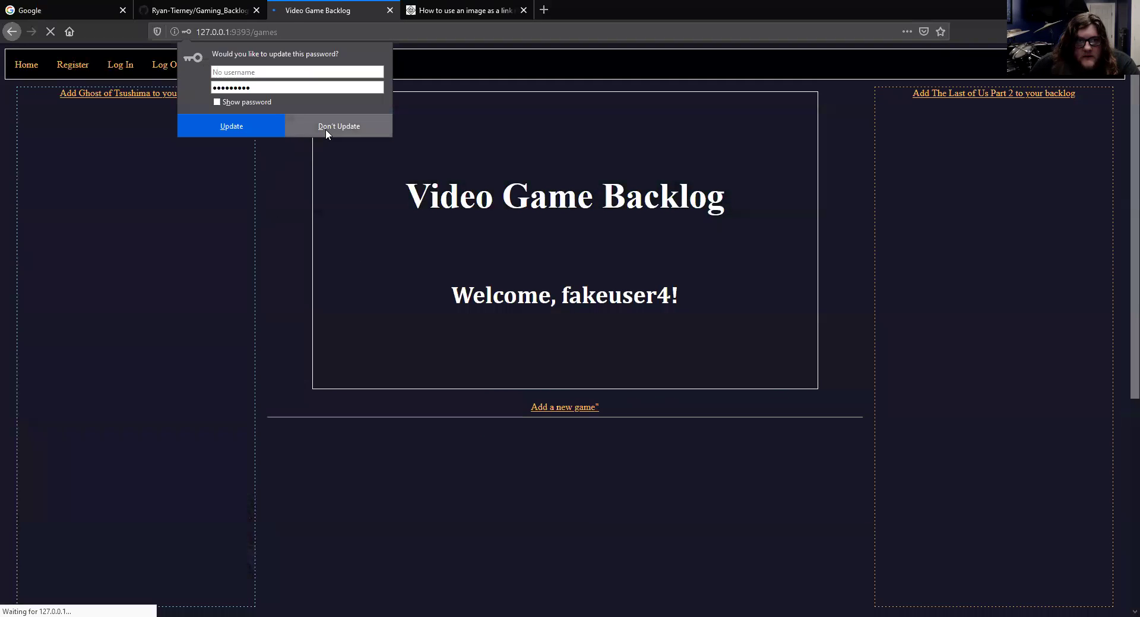
pyautogui.click(325, 129)
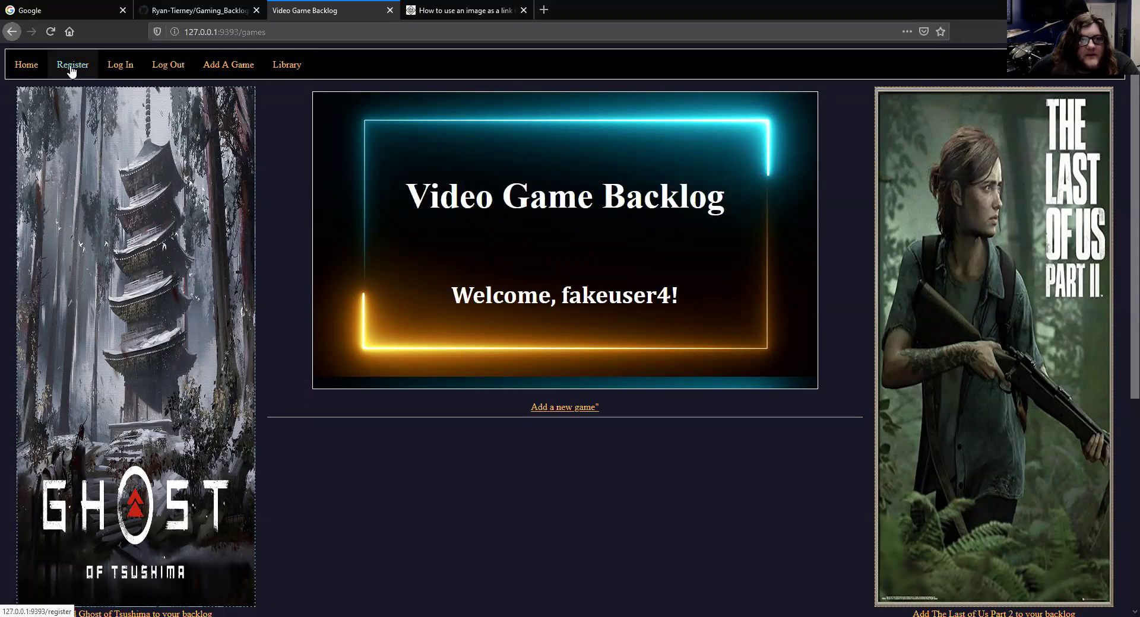
pyautogui.click(283, 71)
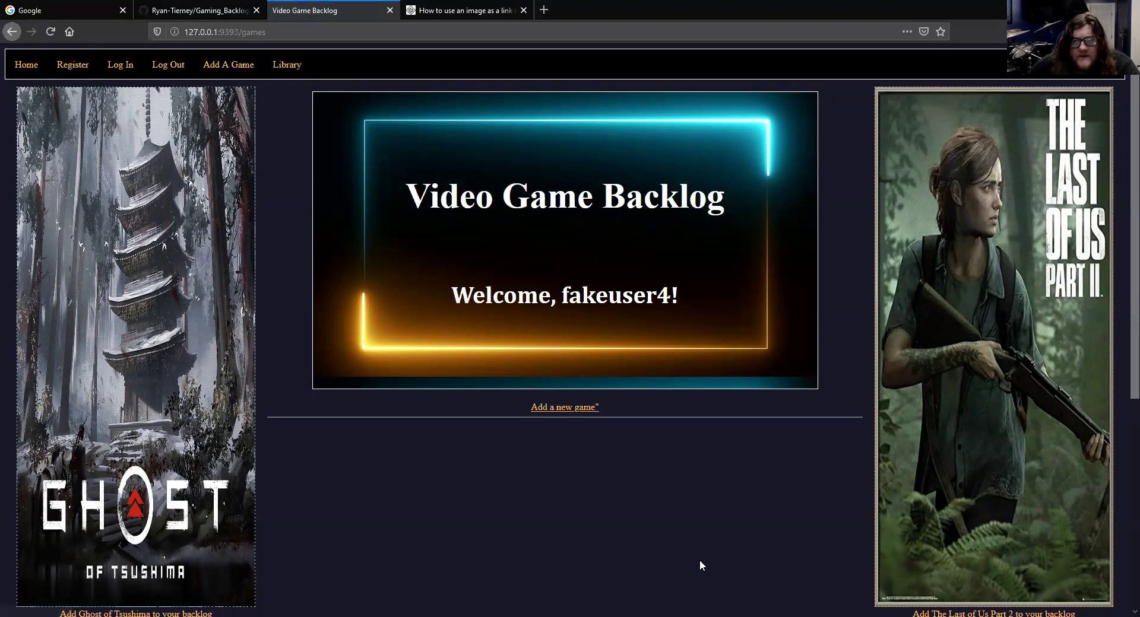
# Add Final Fantasy, developed by Square Enix, as a new backlog game
pyautogui.click(569, 410)
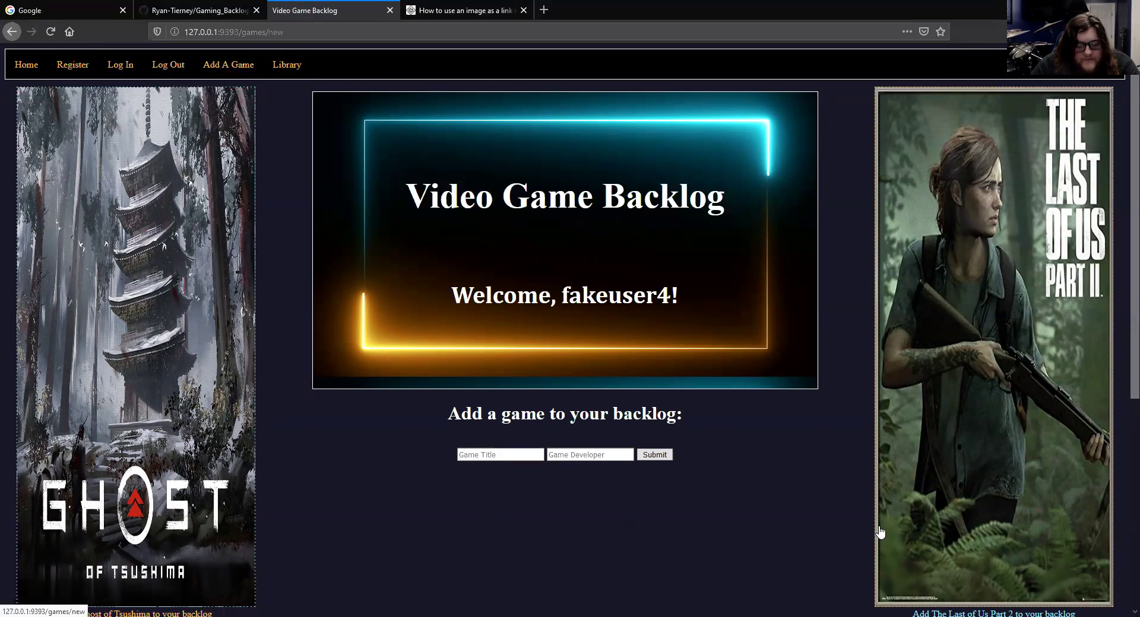
pyautogui.write('F')
pyautogui.press('Down')
pyautogui.press('Tab')
pyautogui.write('S')
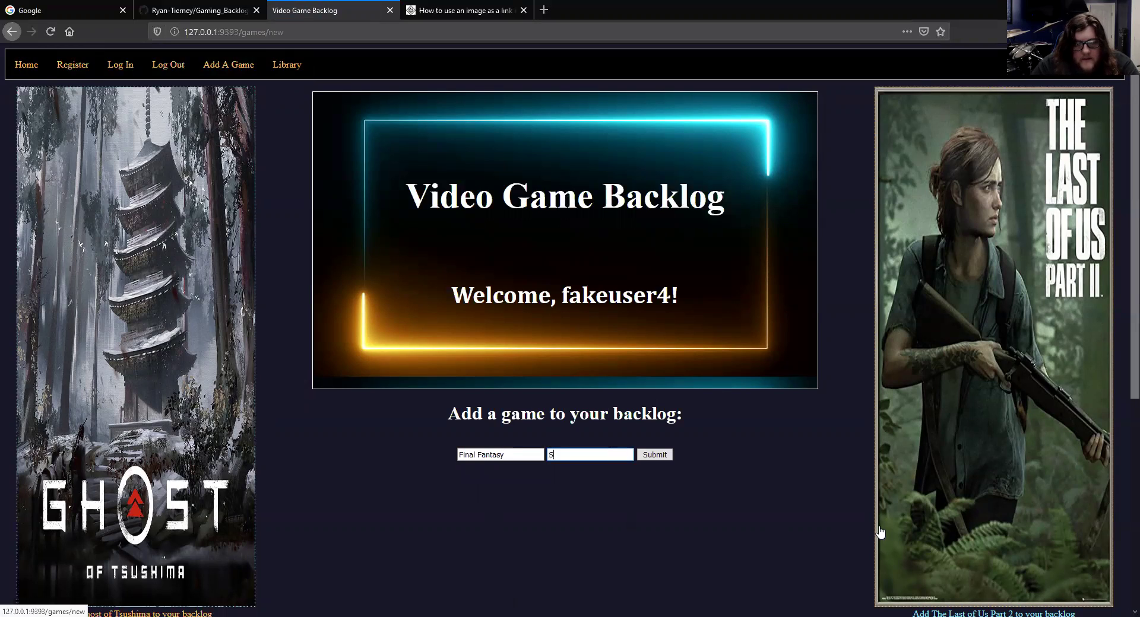
pyautogui.write('quare Enix')
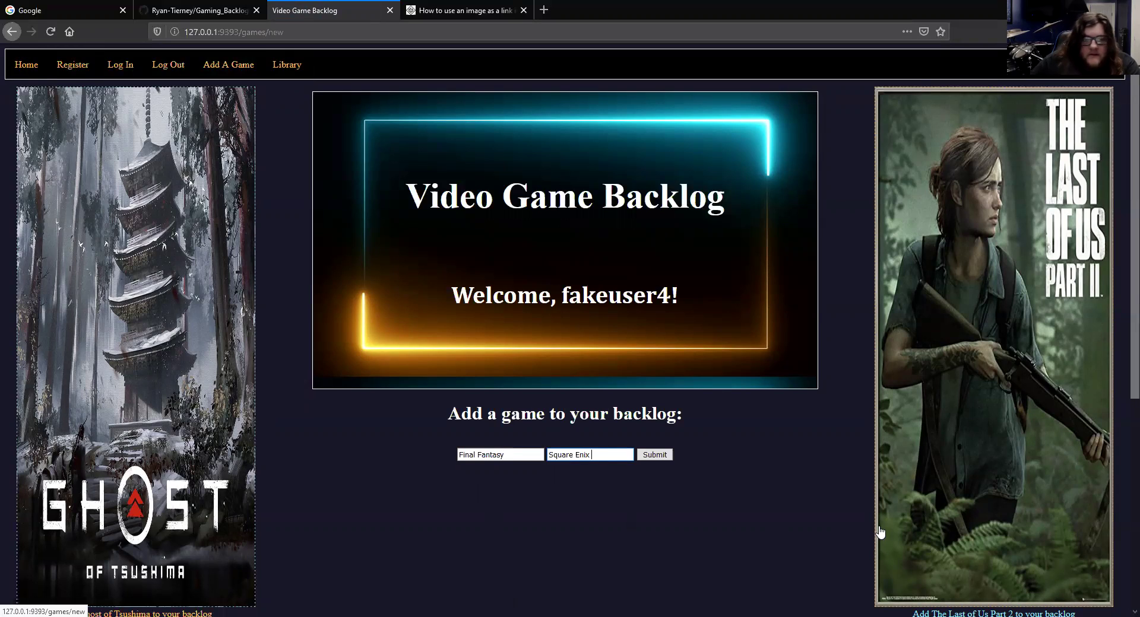
pyautogui.click(650, 456)
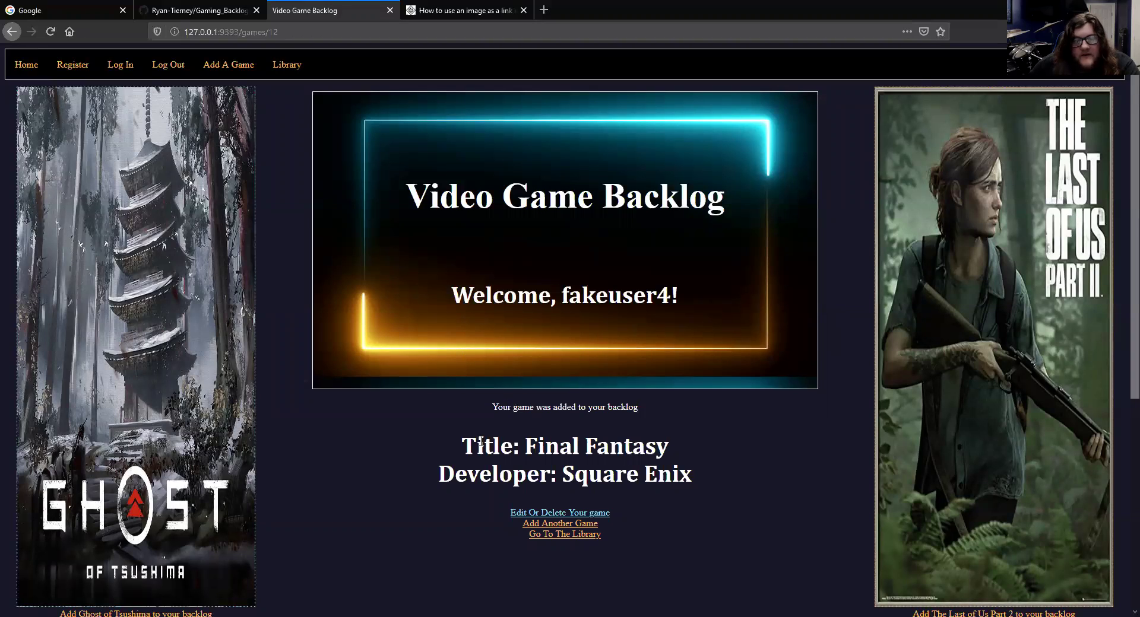
# Go through the library to Final Fantasy's page and open its edit-or-delete form
pyautogui.click(579, 535)
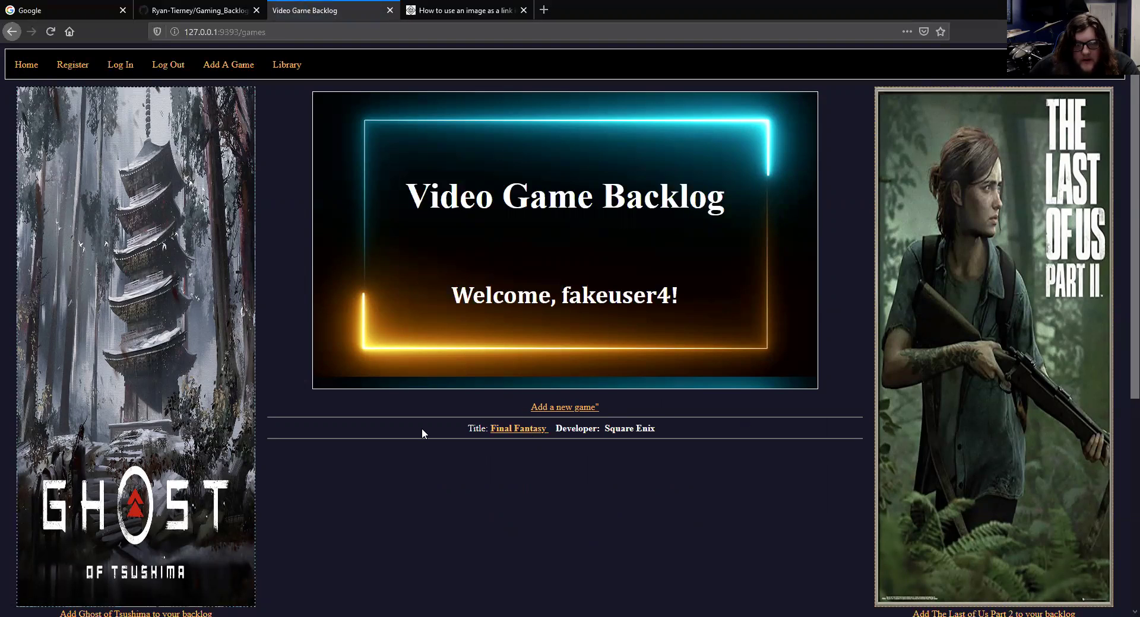
pyautogui.click(515, 435)
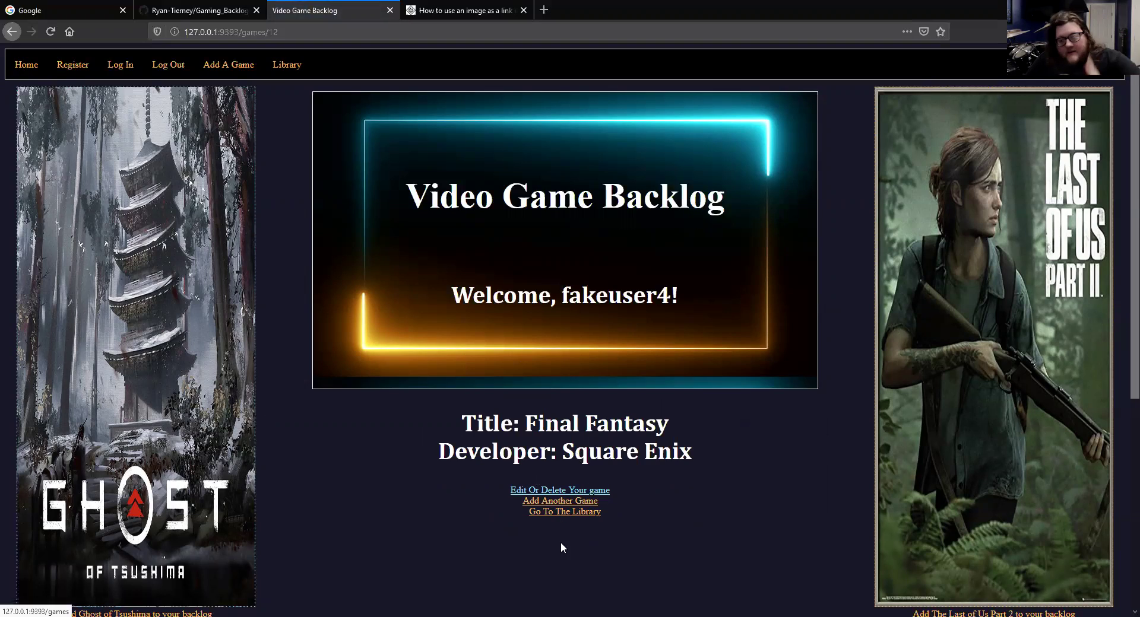
pyautogui.click(581, 492)
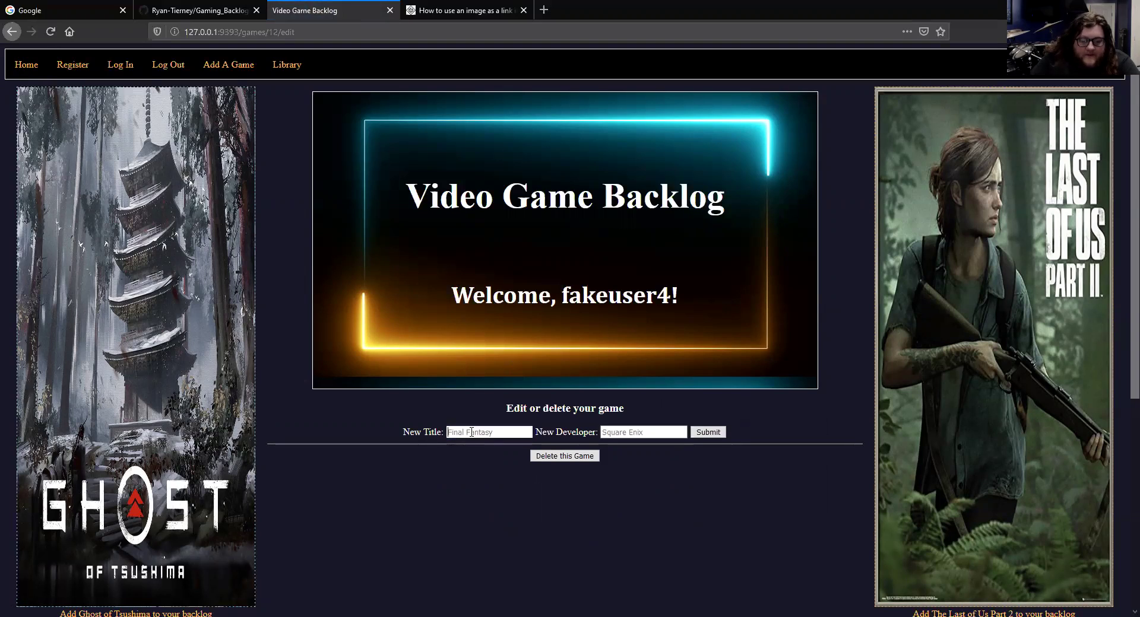
# Keep the title Final Fantasy, change its developer to Squaresoft, and save
pyautogui.write('Final Fantasy')
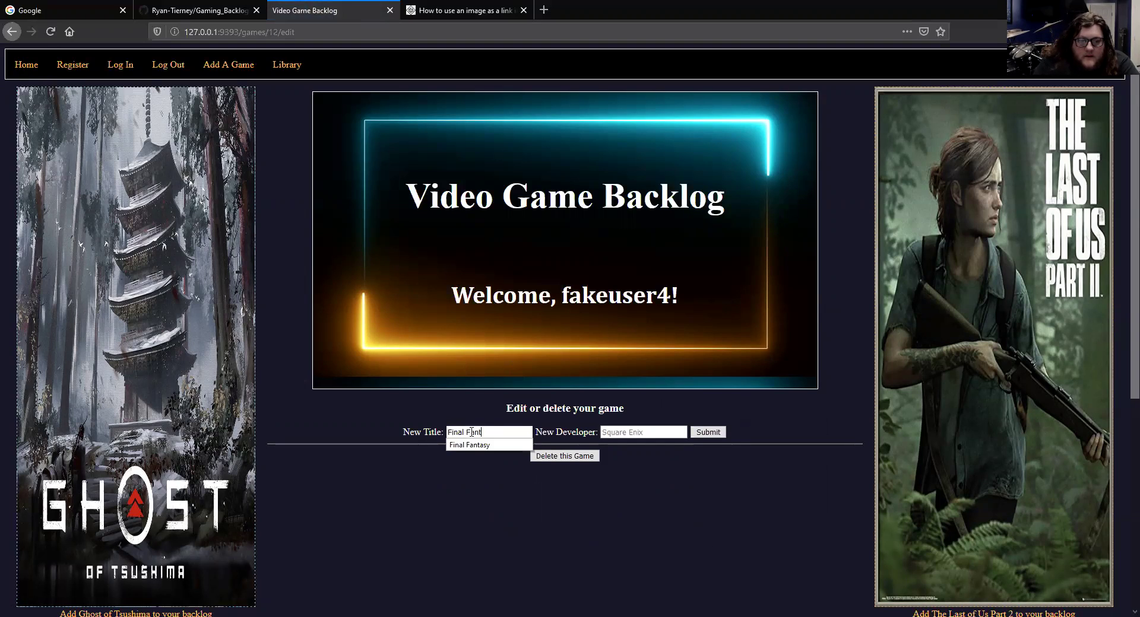
pyautogui.press('Tab')
pyautogui.write('S')
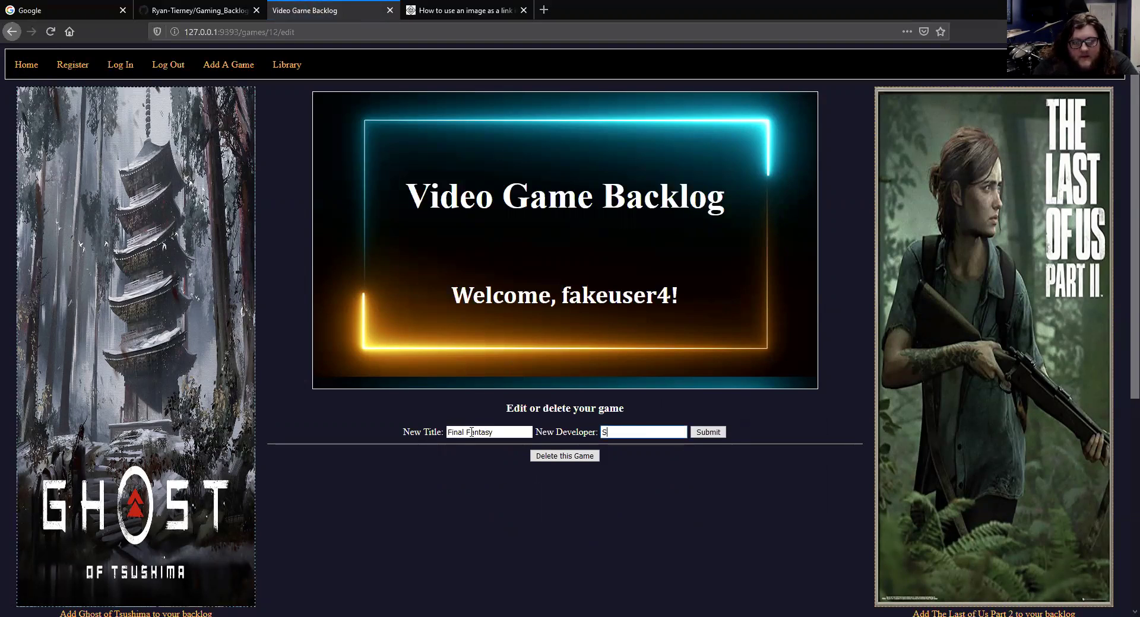
pyautogui.write('quaresoft')
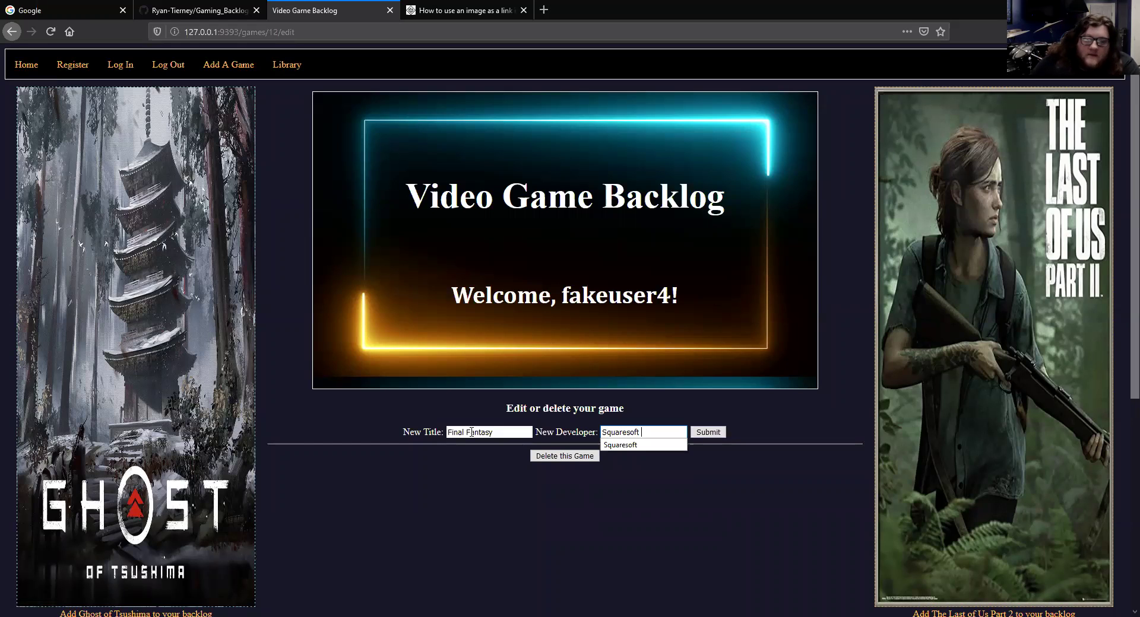
pyautogui.click(704, 434)
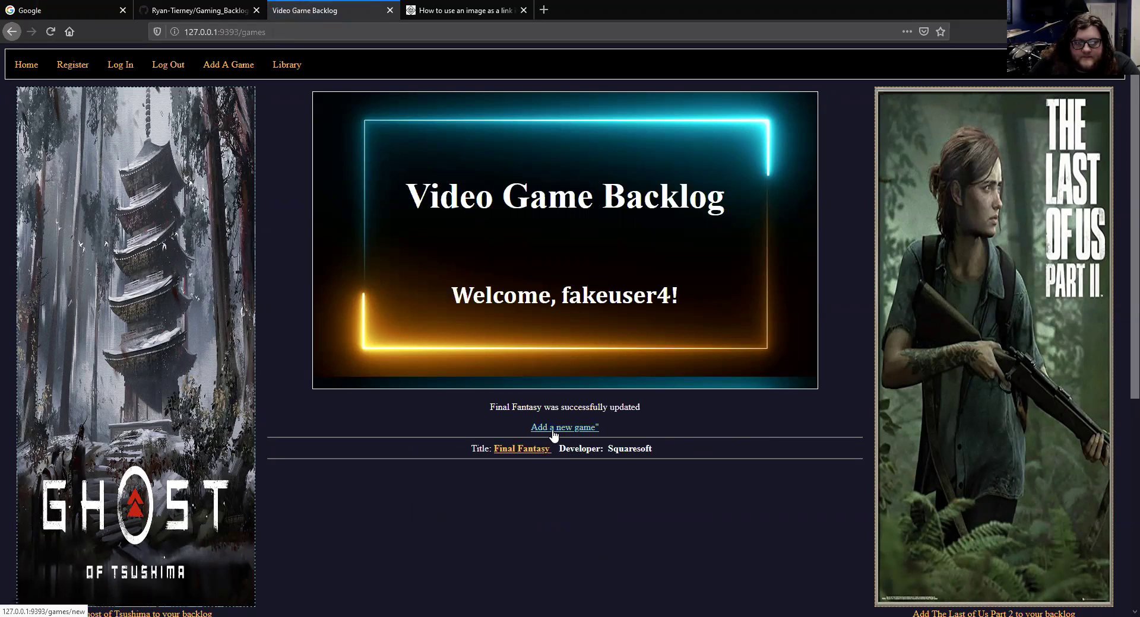
# Open Final Fantasy's edit page and delete the game from the backlog
pyautogui.click(532, 450)
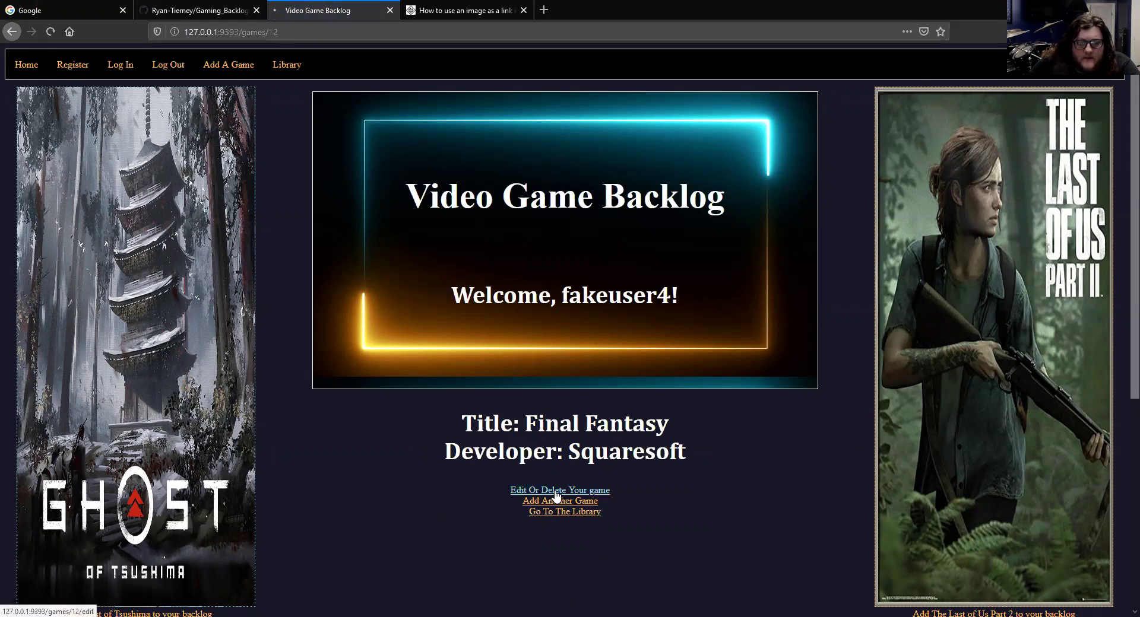
pyautogui.click(556, 492)
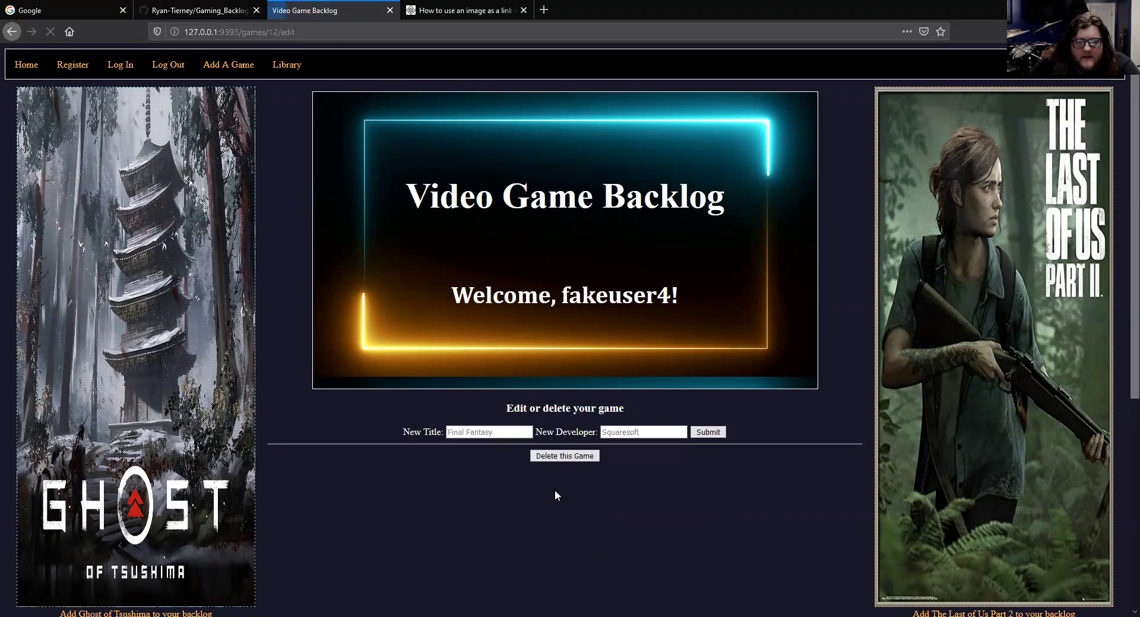
pyautogui.click(559, 456)
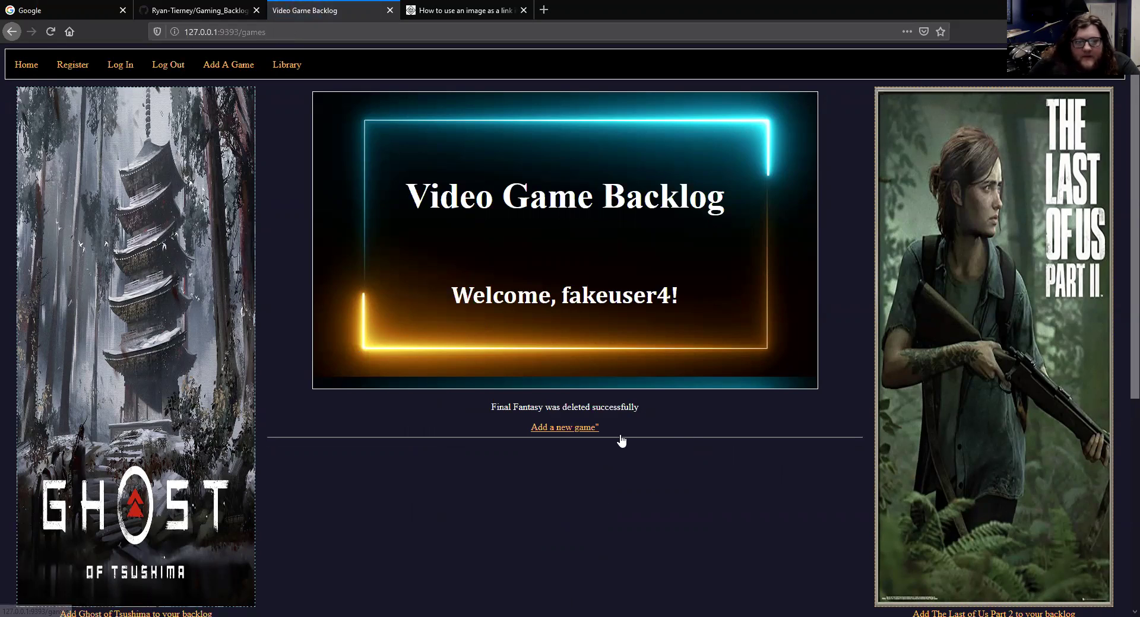
# Log out, then attempt a login with the made-up username 'asd;lfkijadf'
pyautogui.click(161, 66)
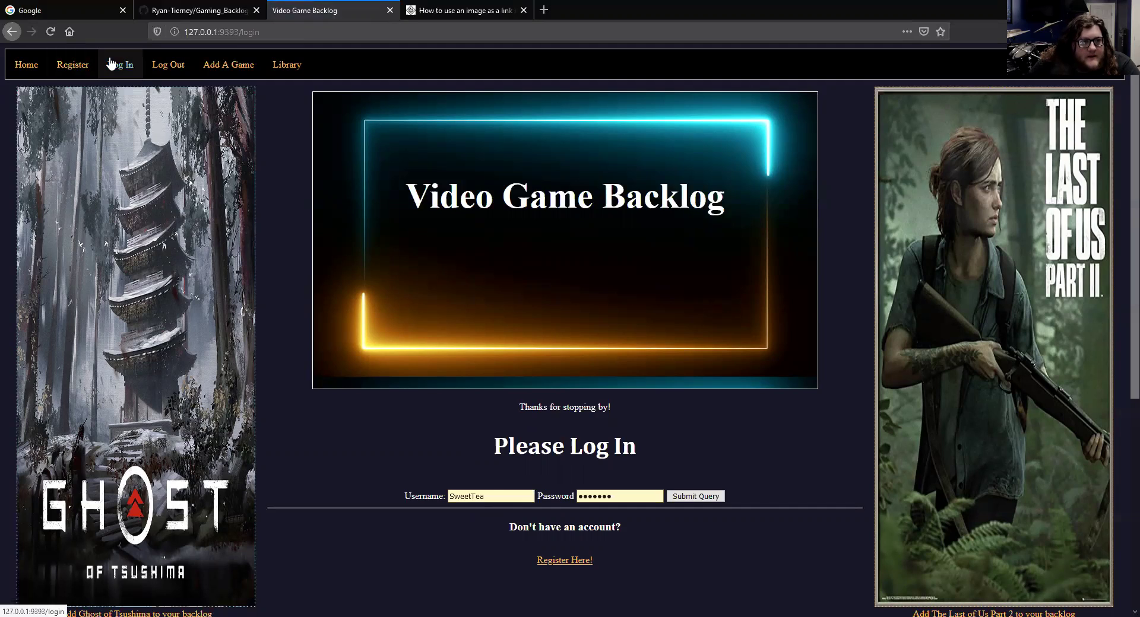
pyautogui.moveTo(527, 500); pyautogui.dragTo(400, 488)
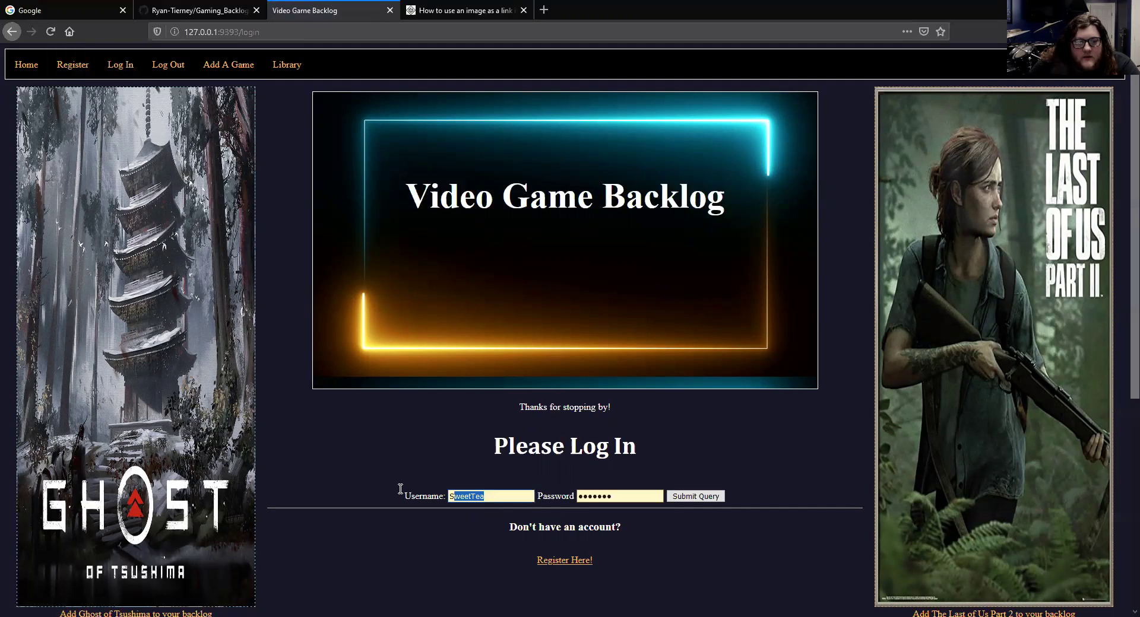
pyautogui.write('a')
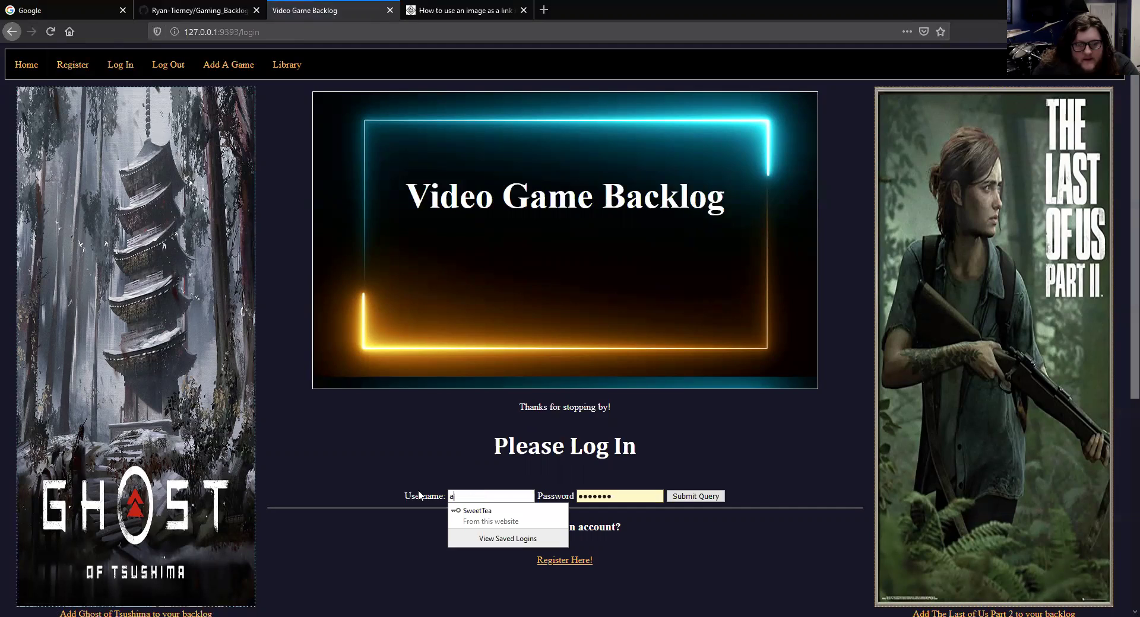
pyautogui.write('sd;lfkijadf')
pyautogui.click(635, 497)
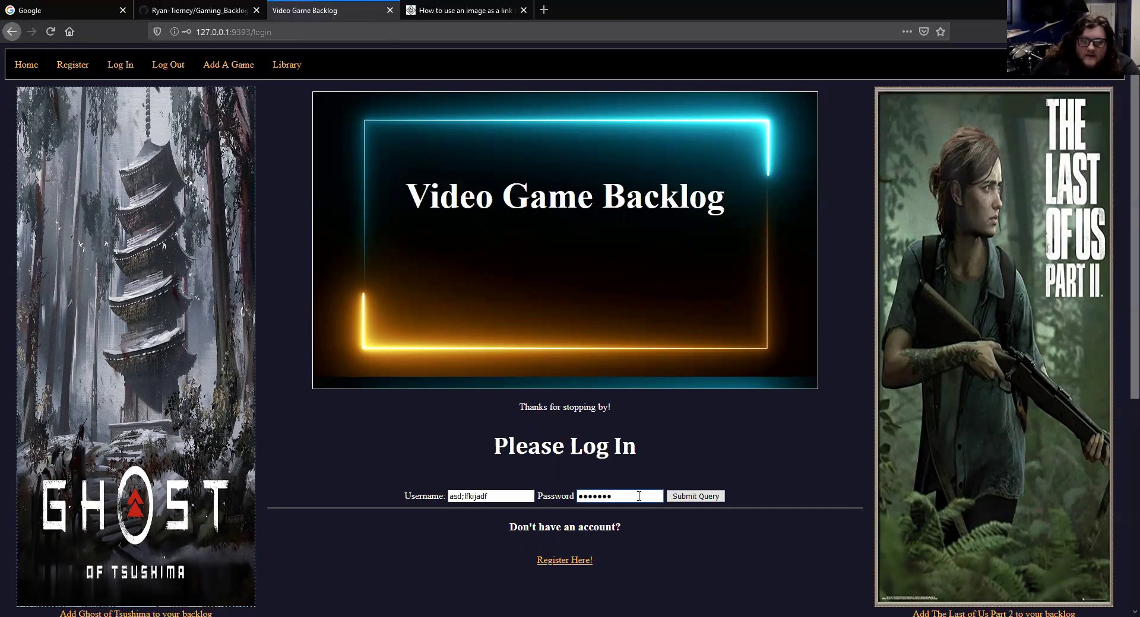
pyautogui.click(716, 499)
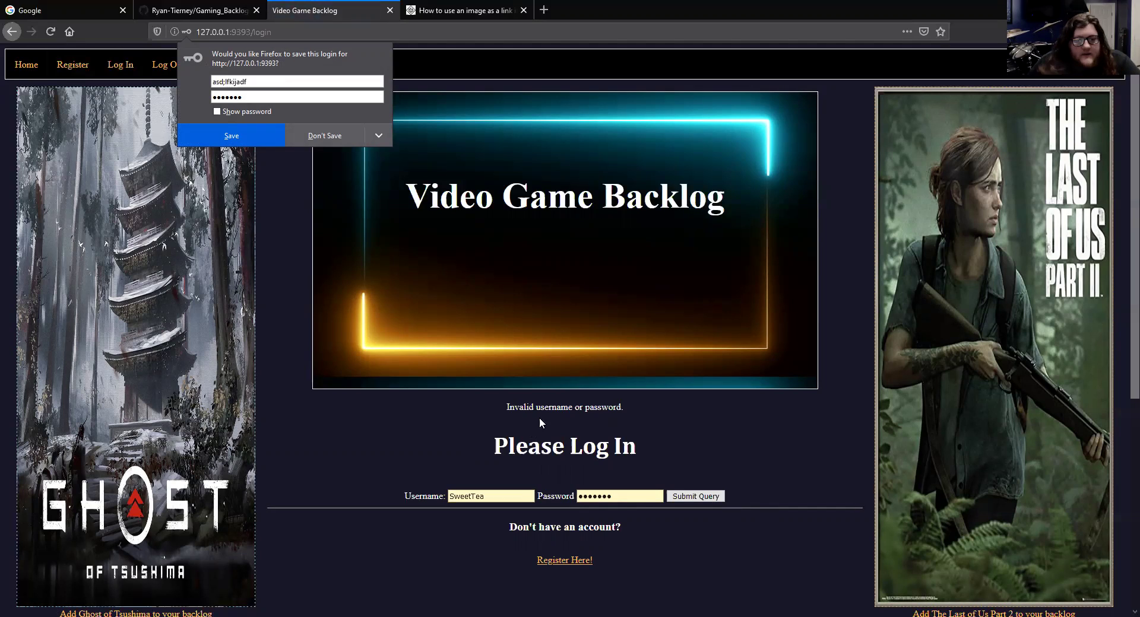
# Register fakeuser1 with a password, then go back and resubmit the same registration
pyautogui.click(325, 135)
pyautogui.click(137, 149)
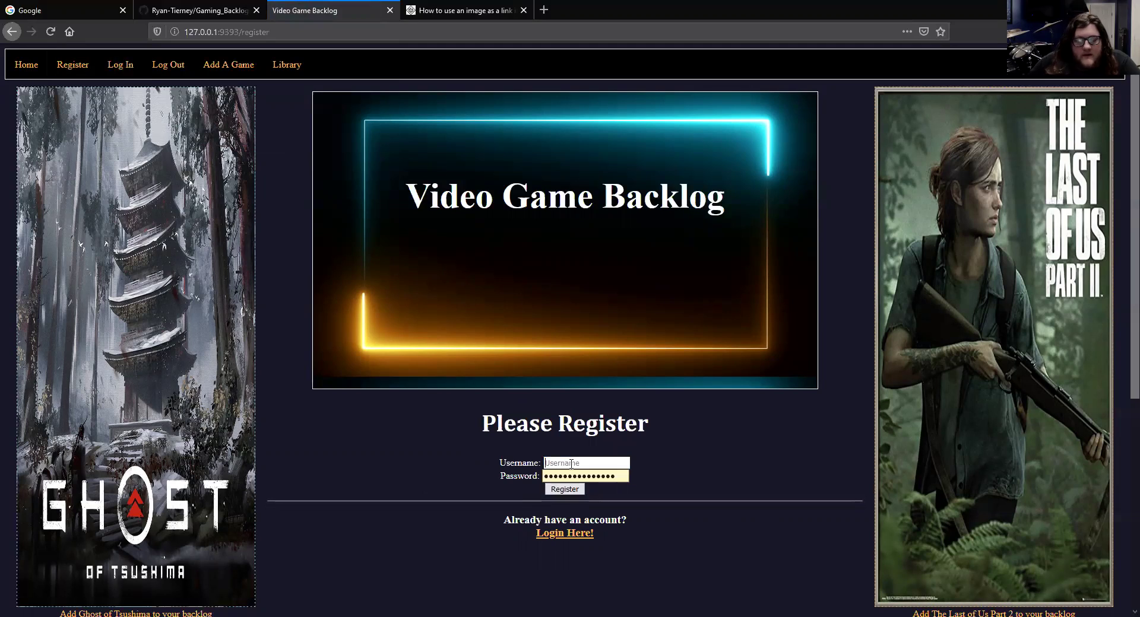
pyautogui.click(571, 464)
pyautogui.write('f')
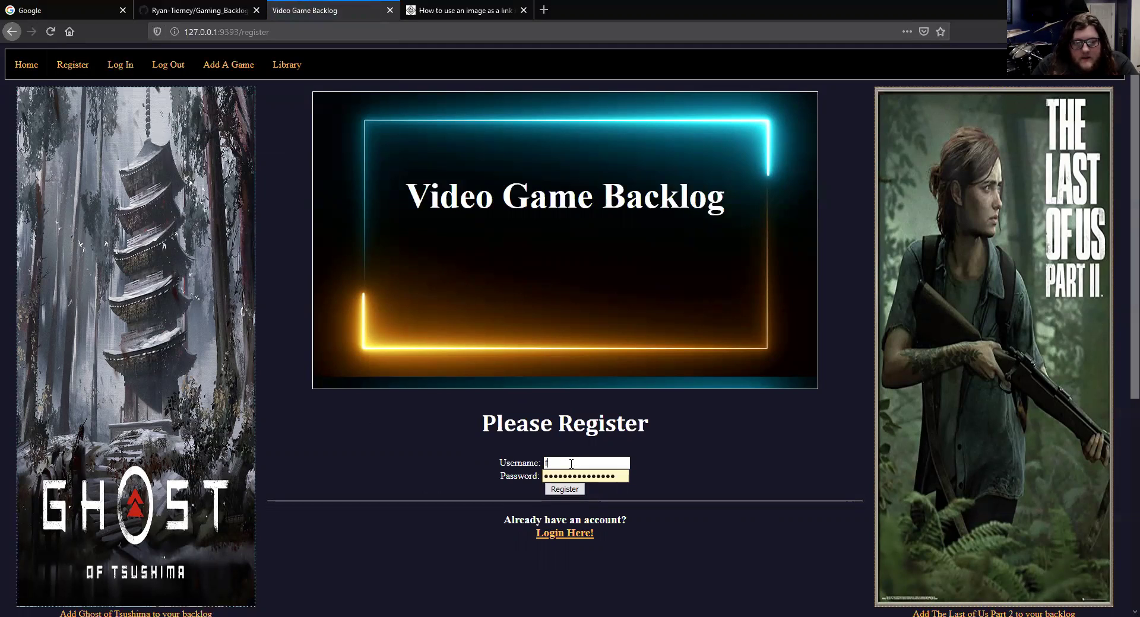
pyautogui.write('akeuser1')
pyautogui.press('Tab')
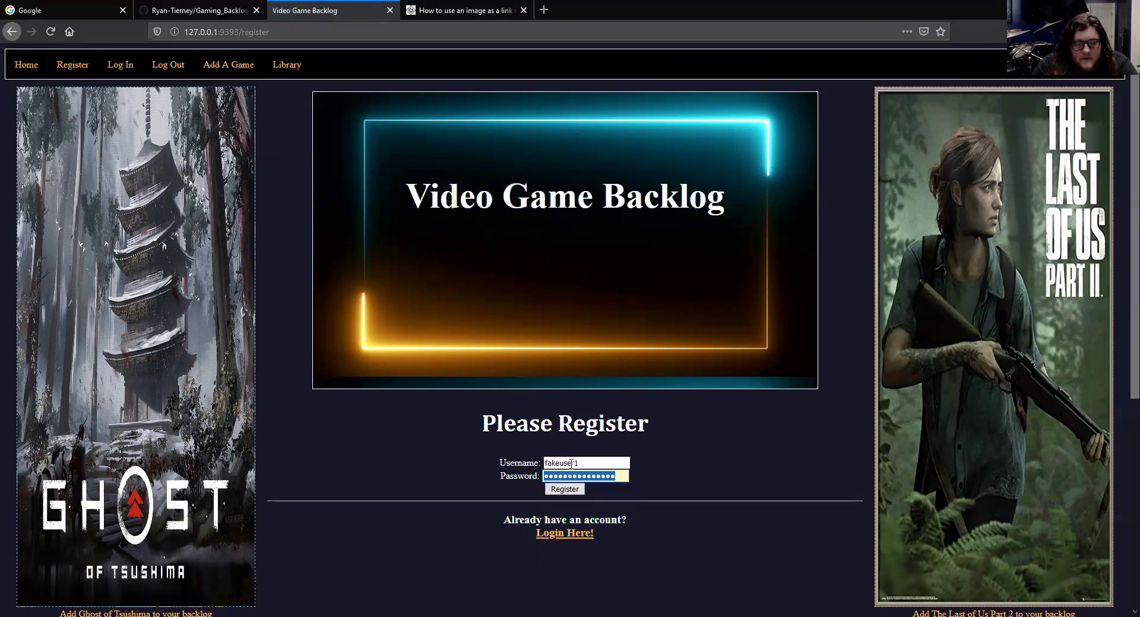
pyautogui.write('password1')
pyautogui.press('Return')
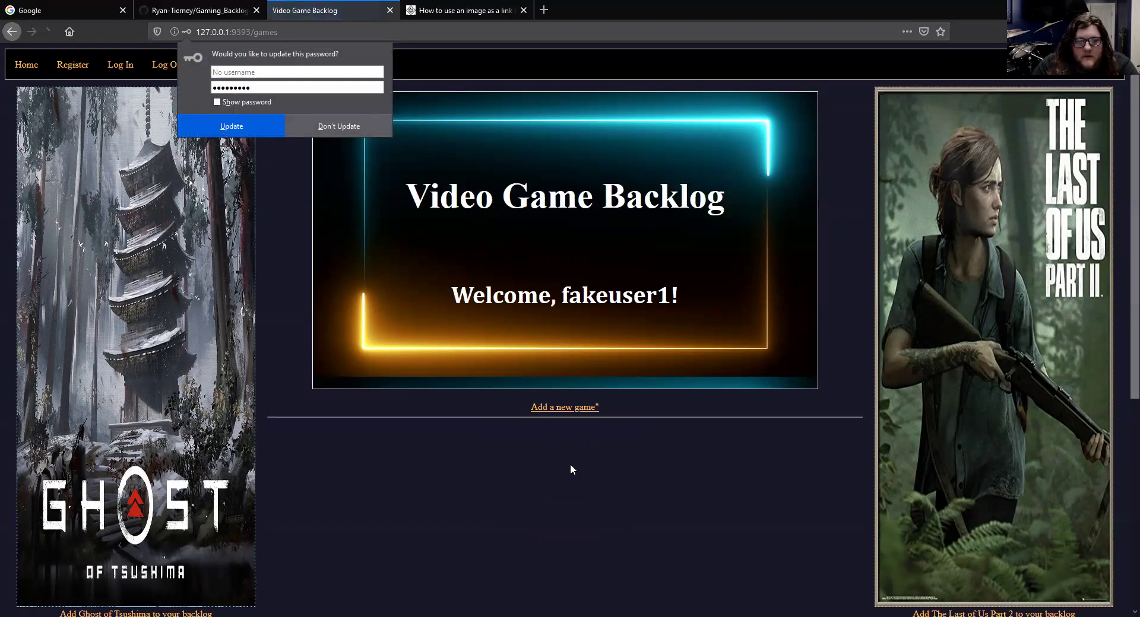
pyautogui.click(12, 32)
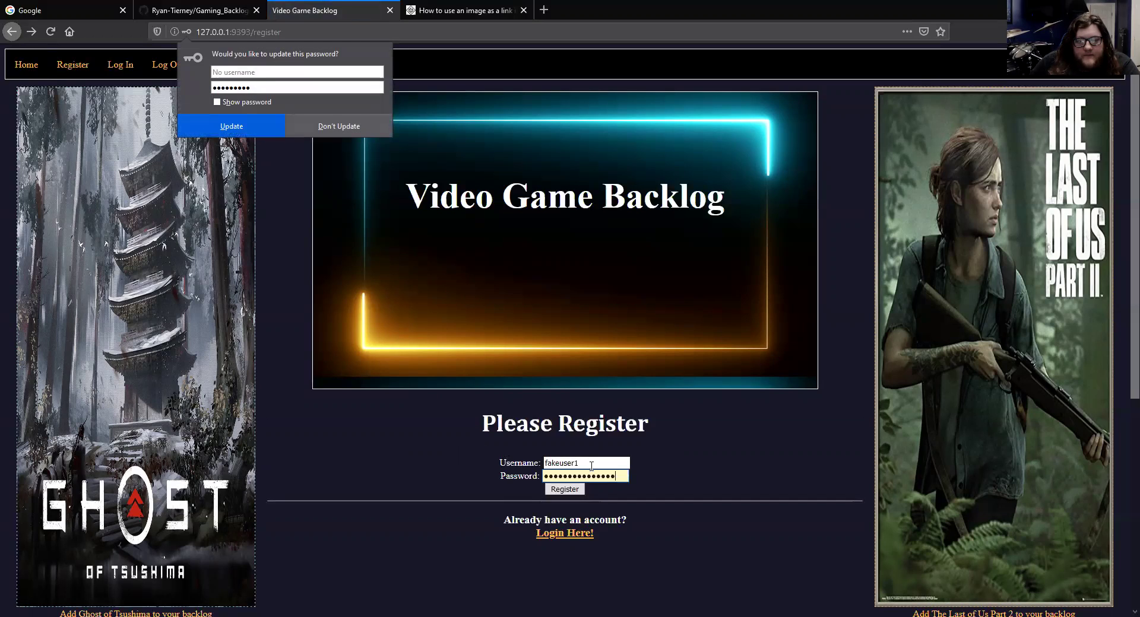
pyautogui.click(582, 491)
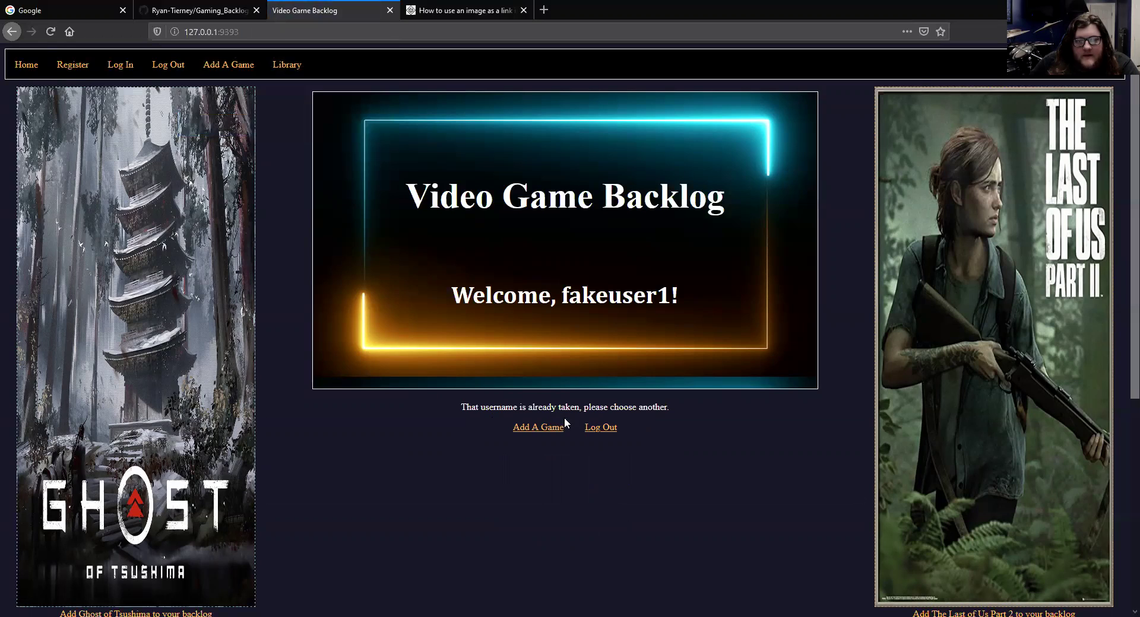
# Log out and clear the prefilled username on the login form
pyautogui.click(610, 435)
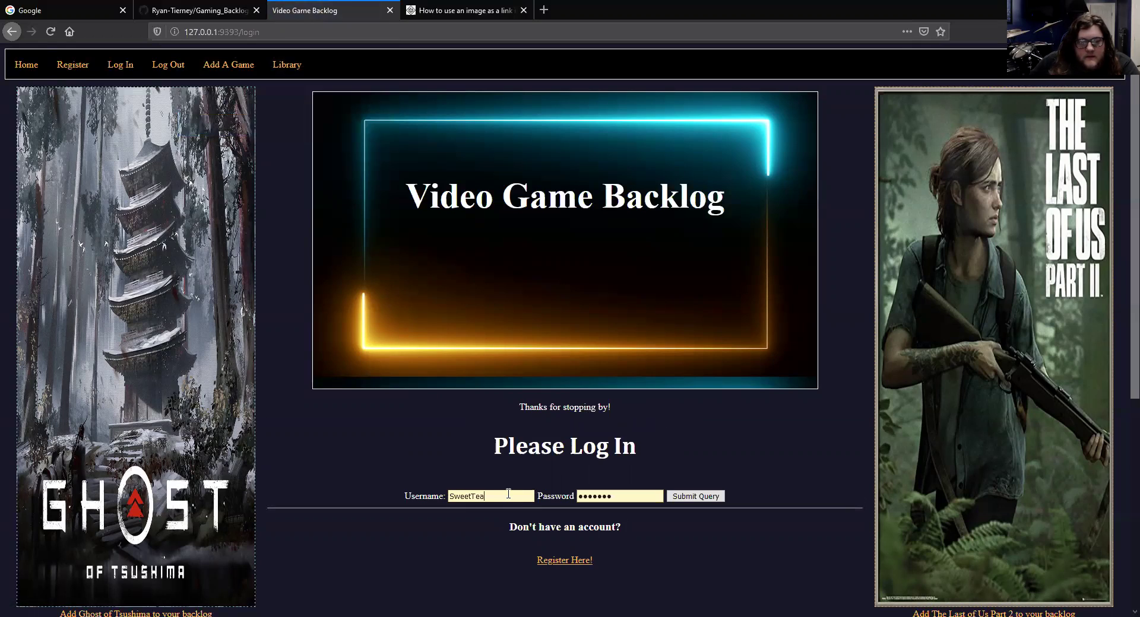
pyautogui.doubleClick(508, 493)
pyautogui.press('BackSpace')
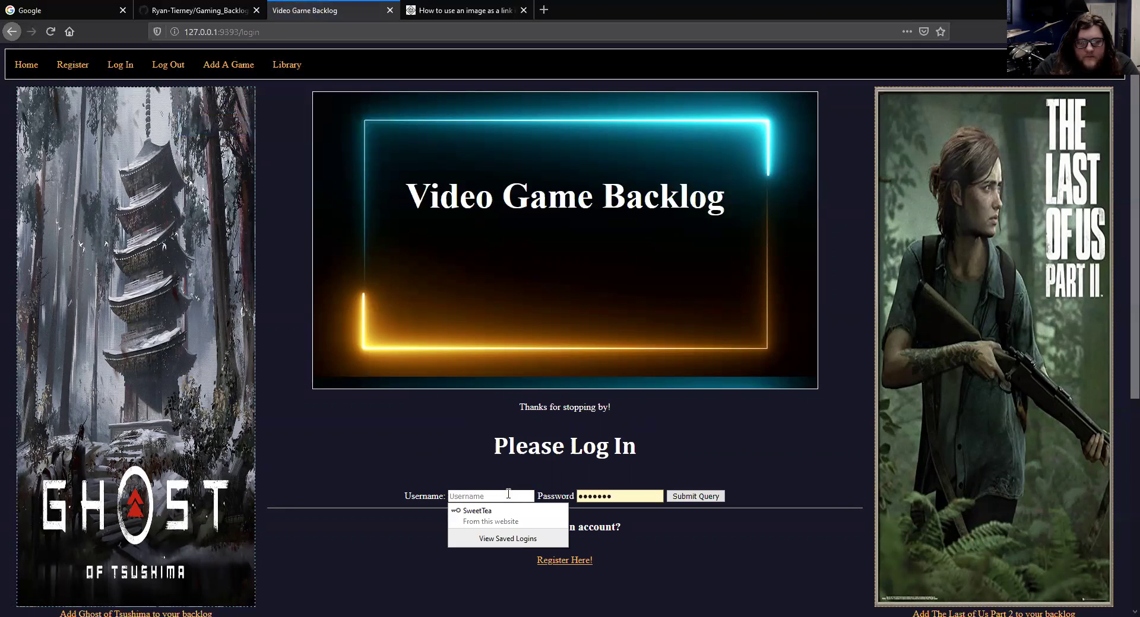
# Try registering an already-existing username with a password on the registration page
pyautogui.click(550, 561)
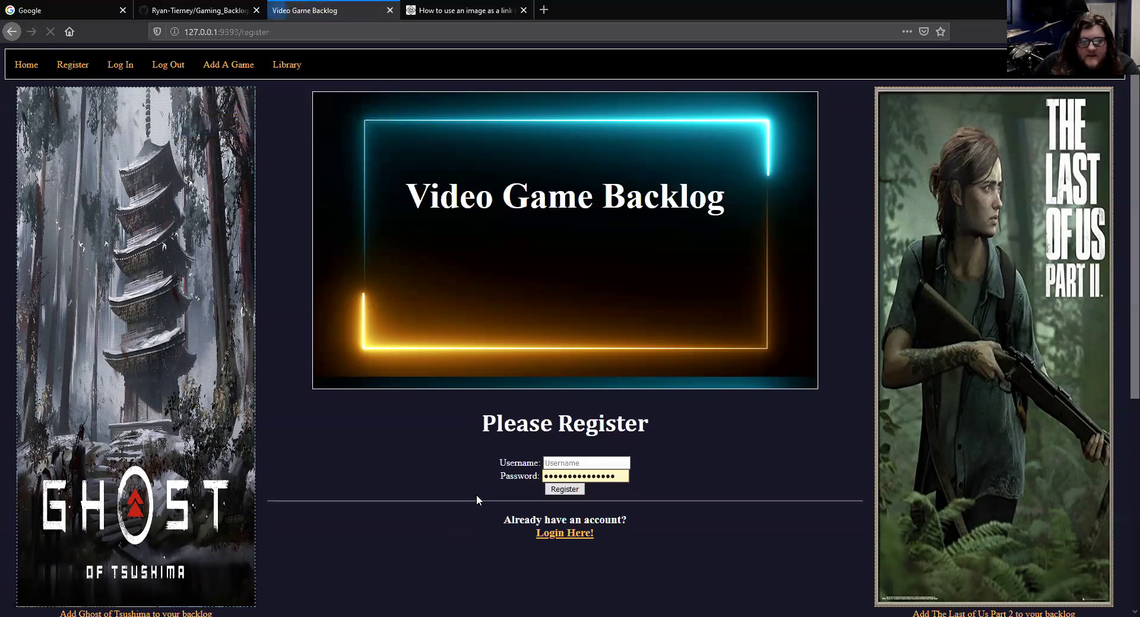
pyautogui.click(613, 463)
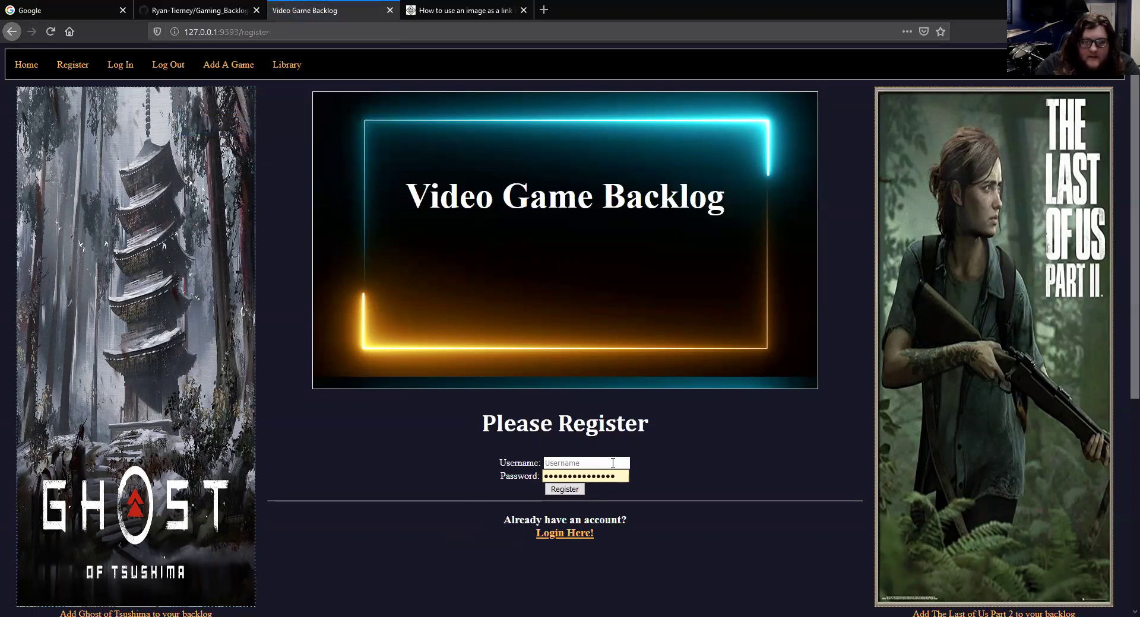
pyautogui.write('ryan')
pyautogui.press('Tab')
pyautogui.write('123456')
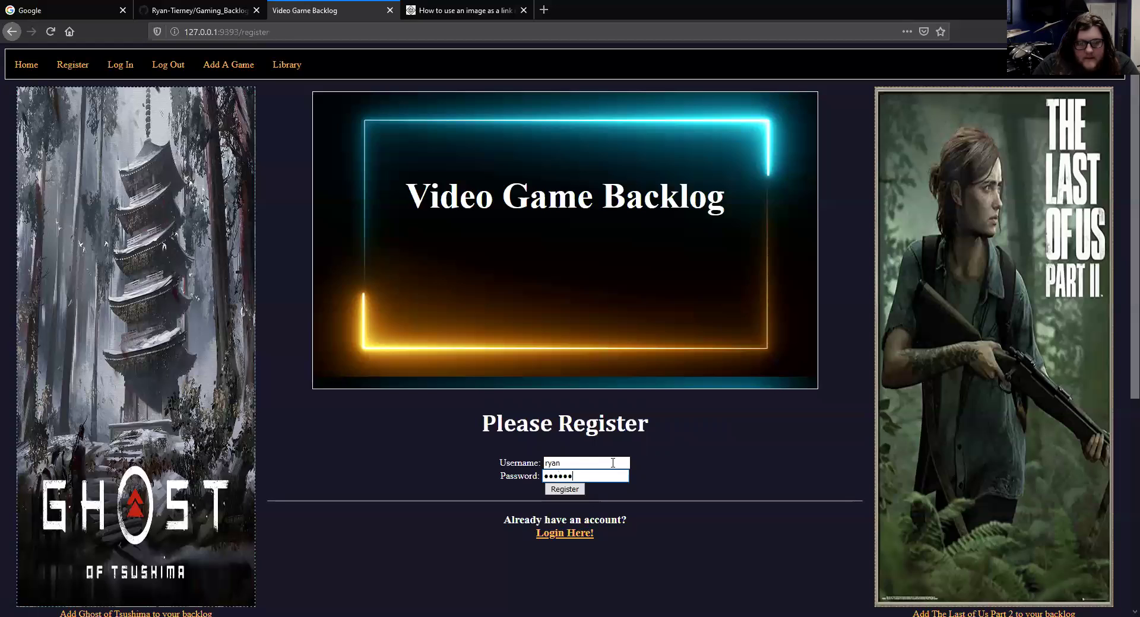
pyautogui.write('7')
pyautogui.click(565, 491)
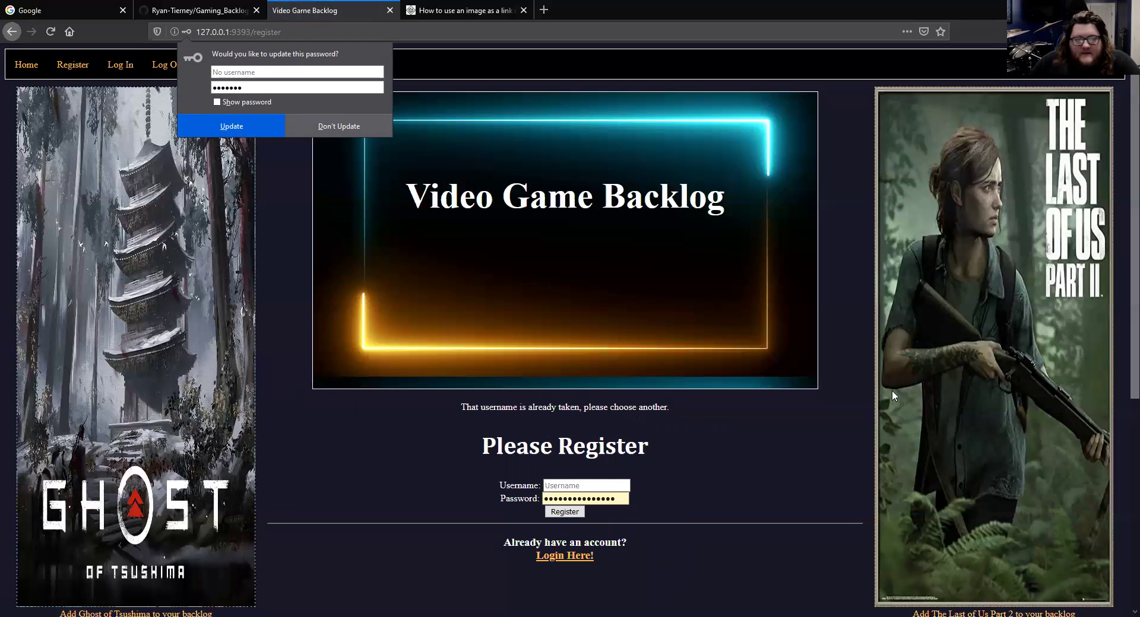
# Dismiss the password update prompt and try adding The Last of Us Part 2 while logged out
pyautogui.click(300, 403)
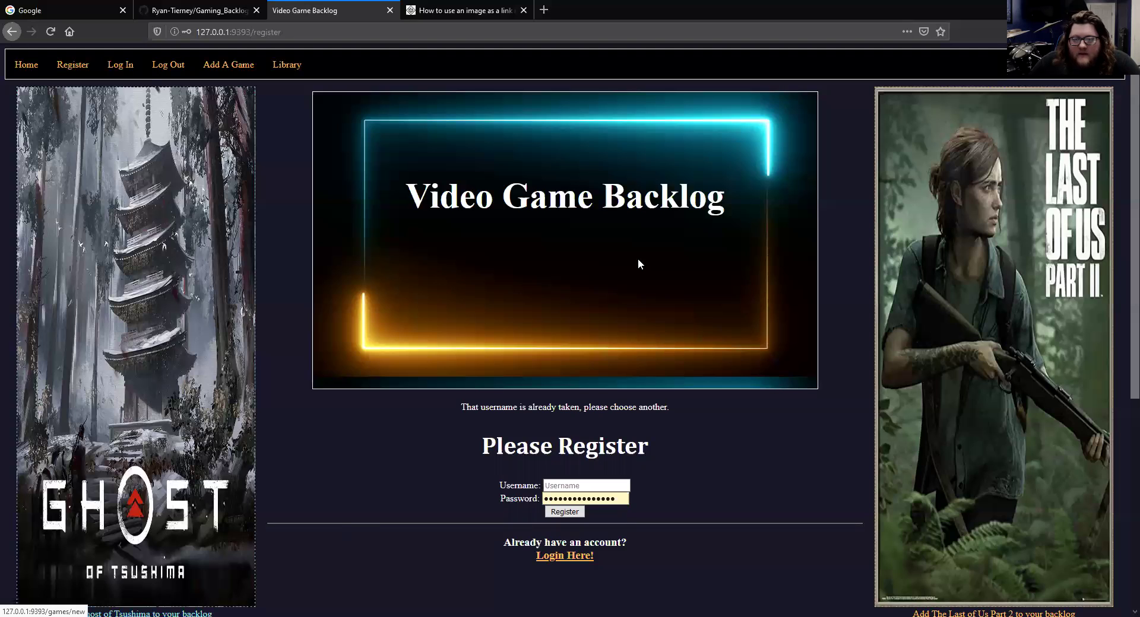
pyautogui.click(909, 334)
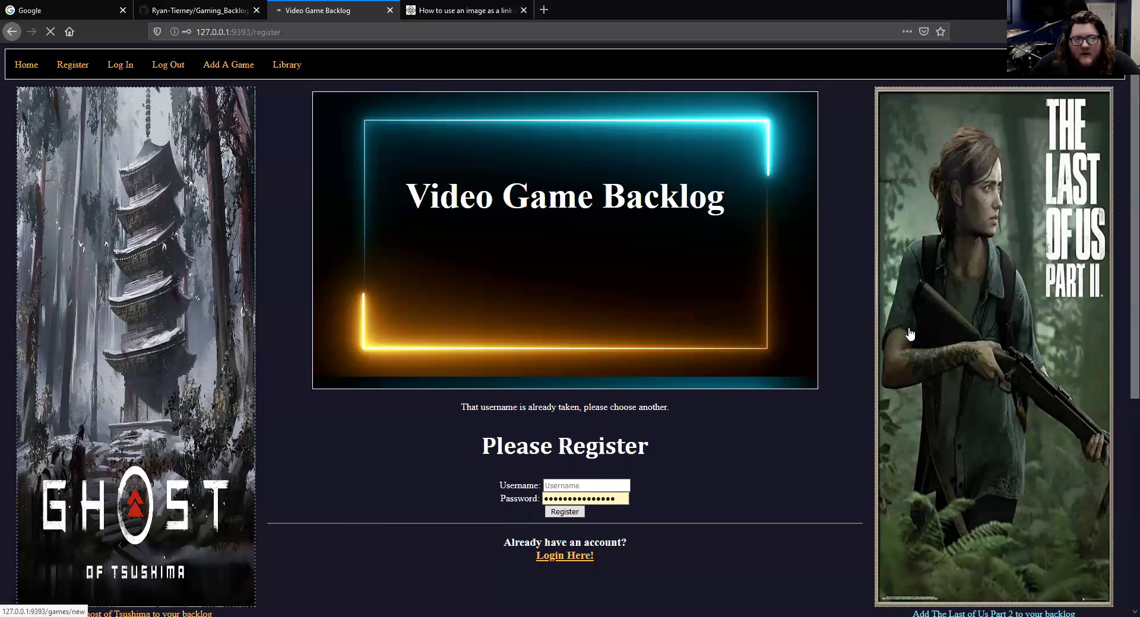